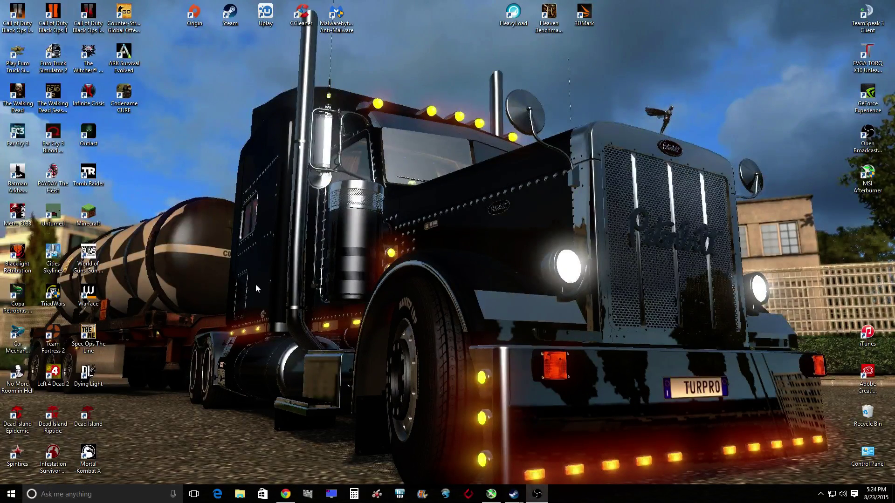
Open Device Manager from the Win+X menu and start a driver update for the Unknown device.
{"action": "right_click", "coordinate": [11, 494]}
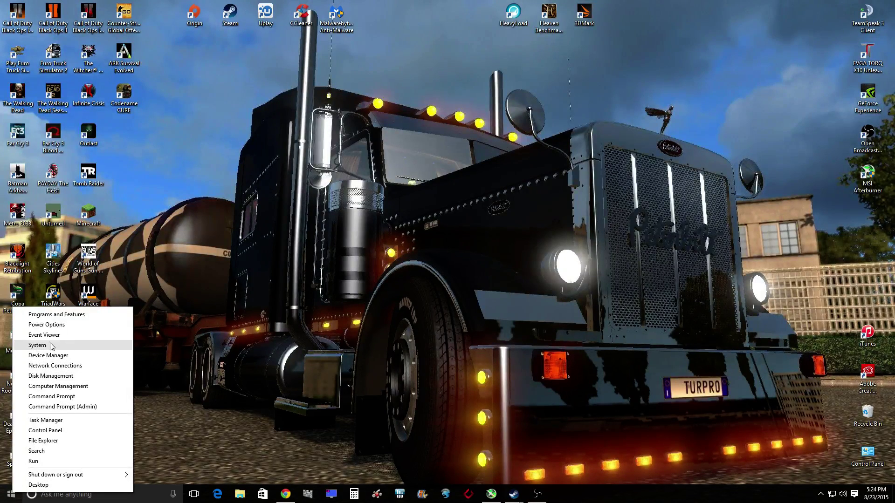
{"action": "left_click", "coordinate": [48, 355]}
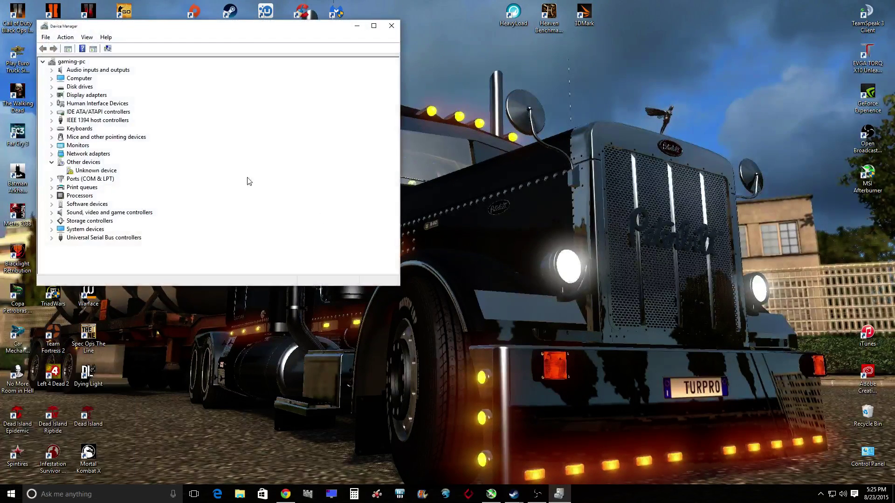
{"action": "right_click", "coordinate": [82, 171]}
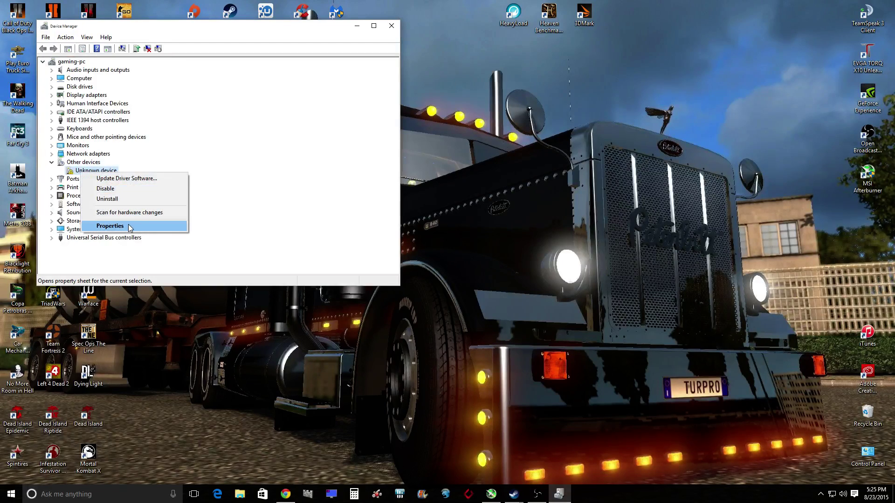
{"action": "left_click", "coordinate": [126, 179]}
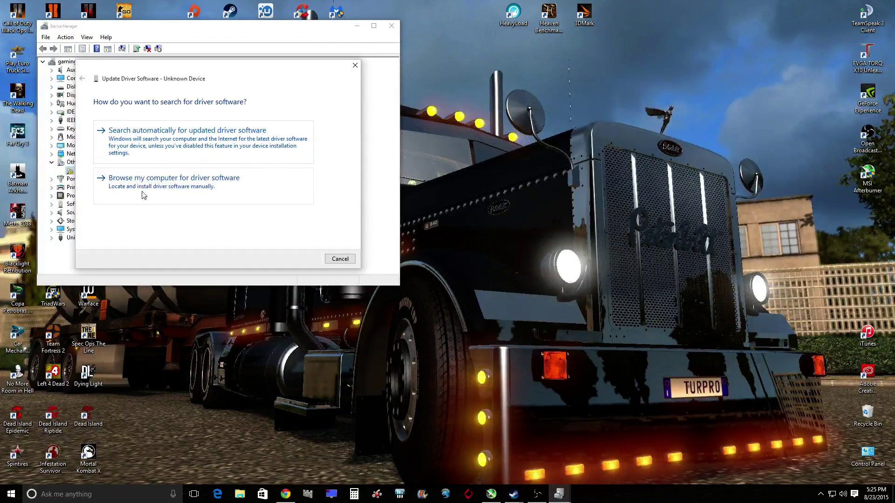
Browse to pick a driver from the device-type list and preview the Xbox Peripherals models.
{"action": "left_click", "coordinate": [173, 186]}
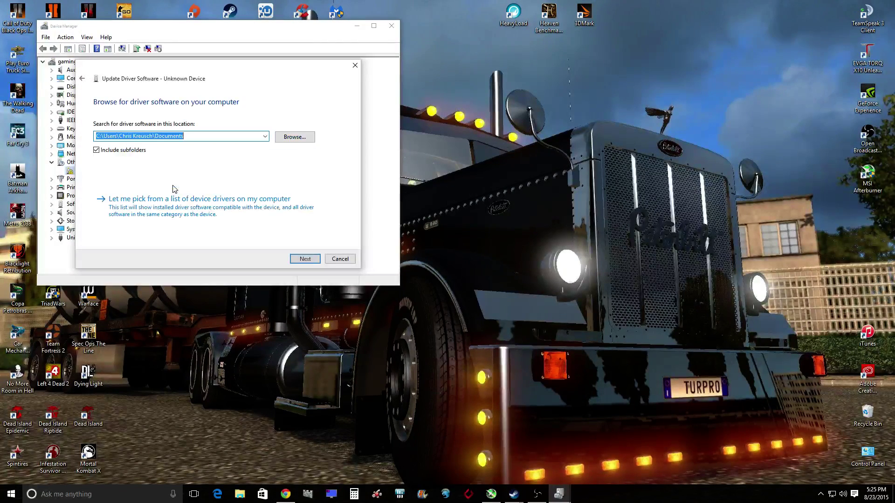
{"action": "left_click", "coordinate": [154, 212]}
{"action": "scroll", "coordinate": [163, 206], "scroll_direction": "down", "scroll_amount": 6}
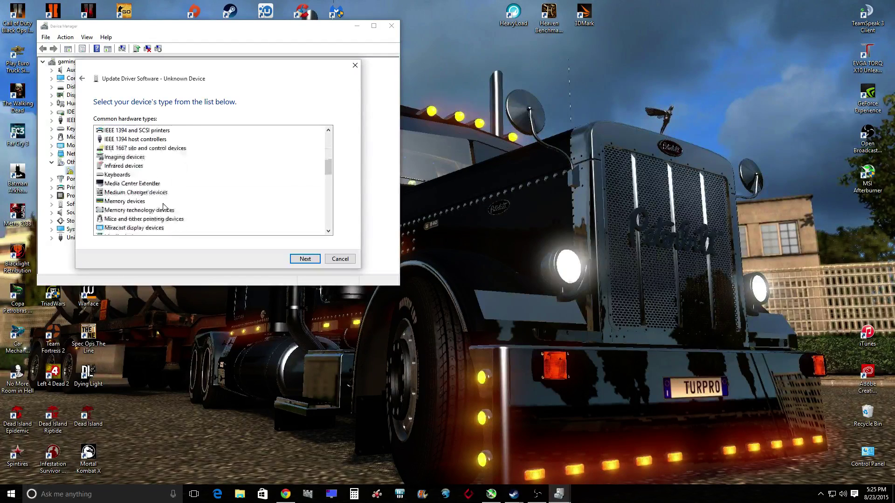
{"action": "scroll", "coordinate": [163, 206], "scroll_direction": "down", "scroll_amount": 10}
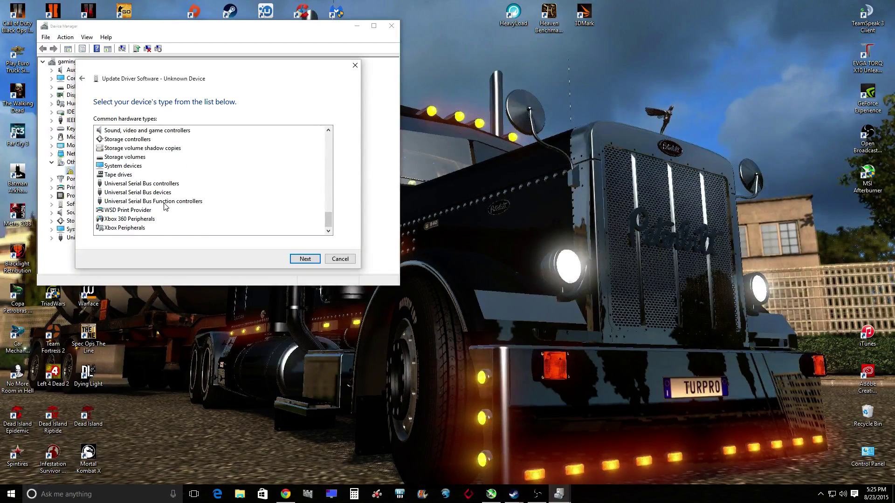
{"action": "left_click", "coordinate": [144, 228]}
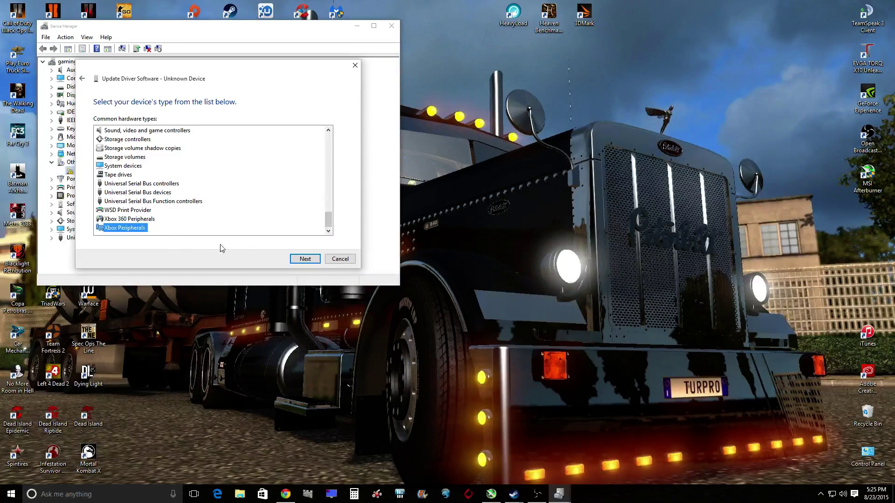
{"action": "left_click", "coordinate": [305, 259]}
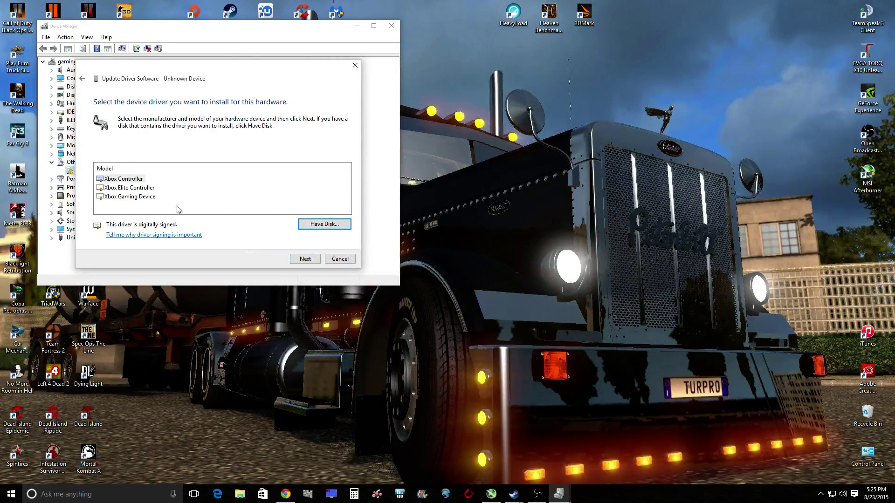
Cancel the preview, restart the Unknown device's driver update, and choose the Xbox 360 Peripherals type.
{"action": "left_click", "coordinate": [342, 260]}
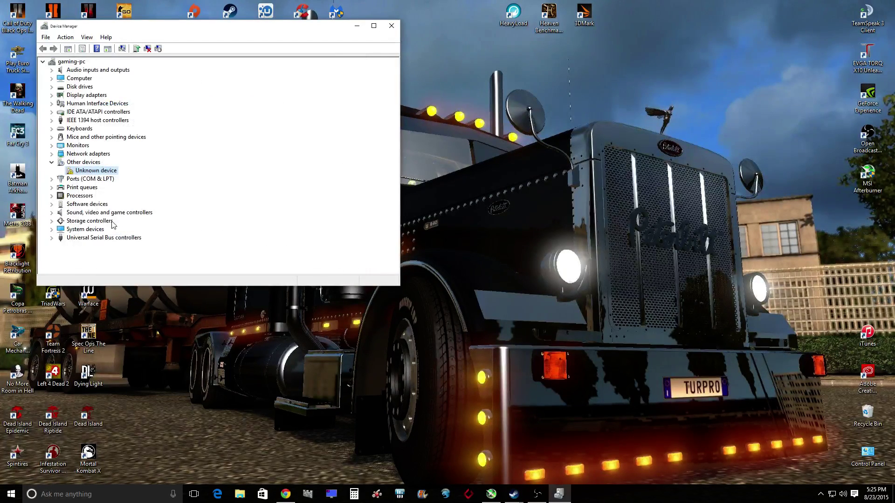
{"action": "right_click", "coordinate": [83, 170]}
{"action": "left_click", "coordinate": [113, 177]}
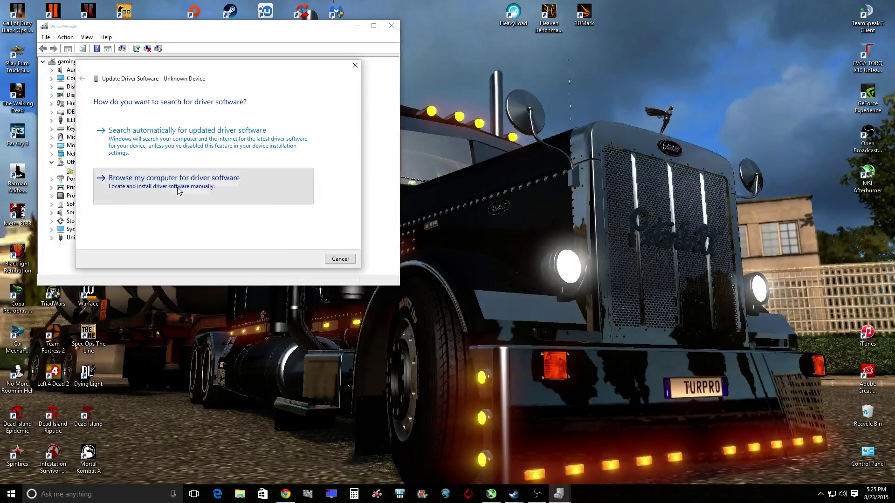
{"action": "left_click", "coordinate": [180, 189]}
{"action": "left_click", "coordinate": [213, 205]}
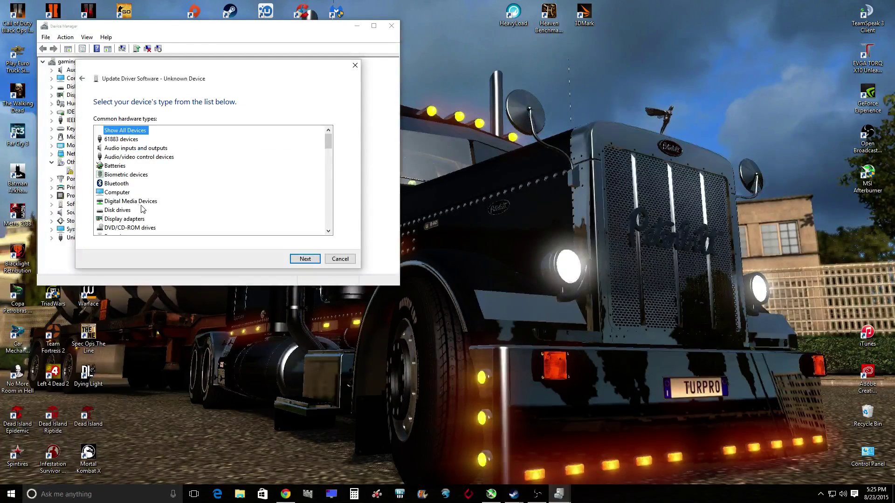
{"action": "scroll", "coordinate": [148, 208], "scroll_direction": "down", "scroll_amount": 15}
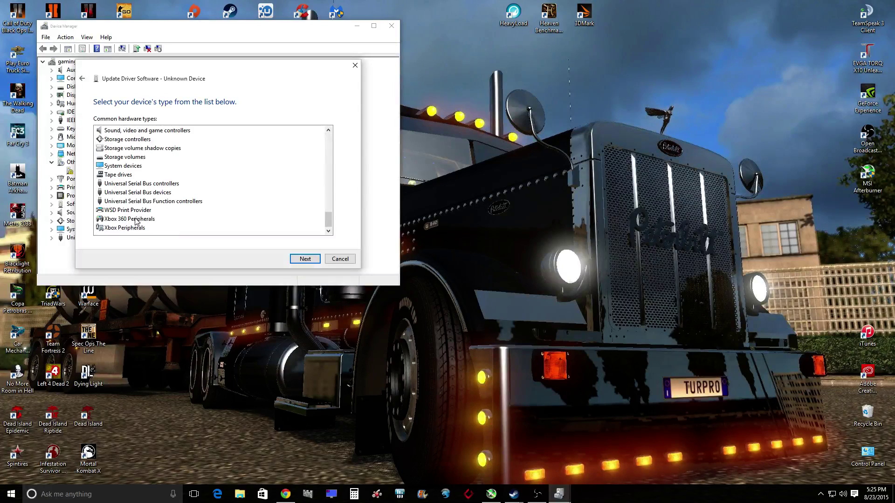
{"action": "left_click", "coordinate": [136, 219]}
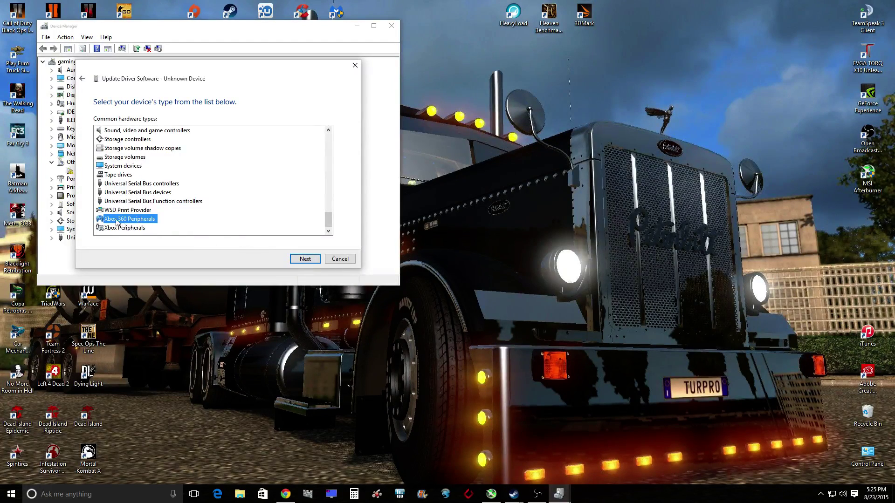
Install the Xbox 360 Wireless Receiver for Windows driver, accepting the compatibility warning.
{"action": "left_click", "coordinate": [305, 259]}
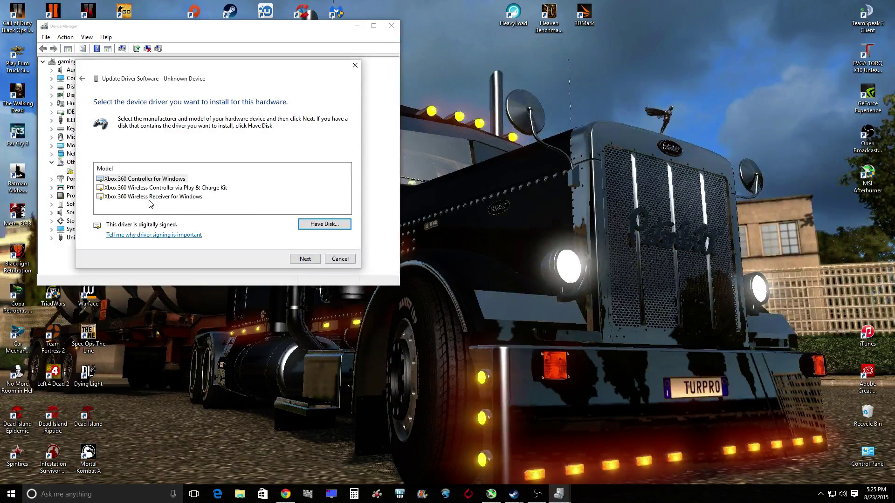
{"action": "left_click", "coordinate": [122, 198]}
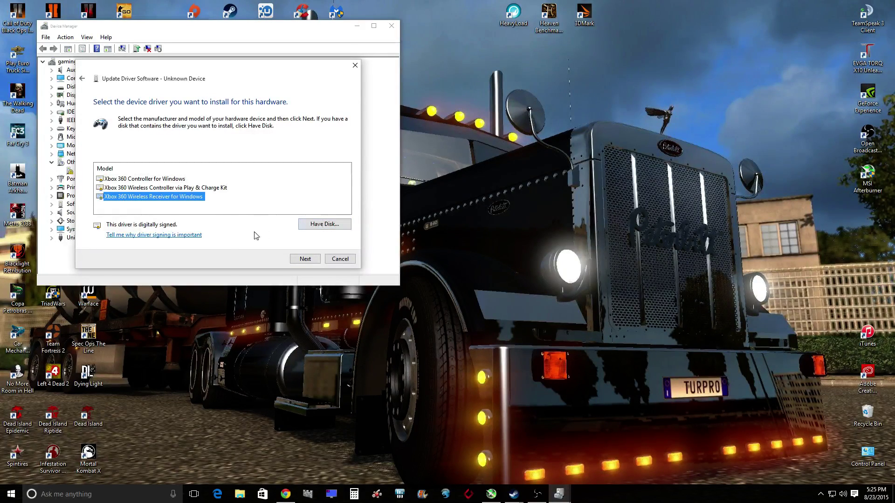
{"action": "left_click", "coordinate": [305, 259]}
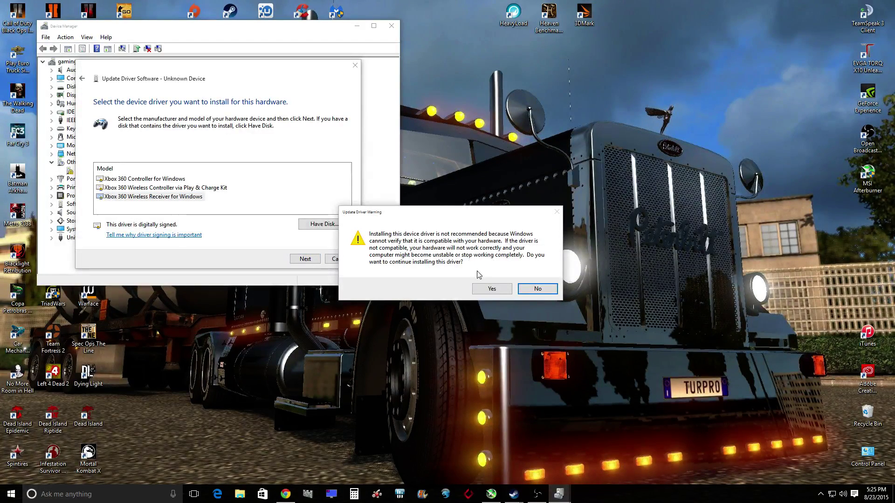
{"action": "left_click", "coordinate": [492, 288]}
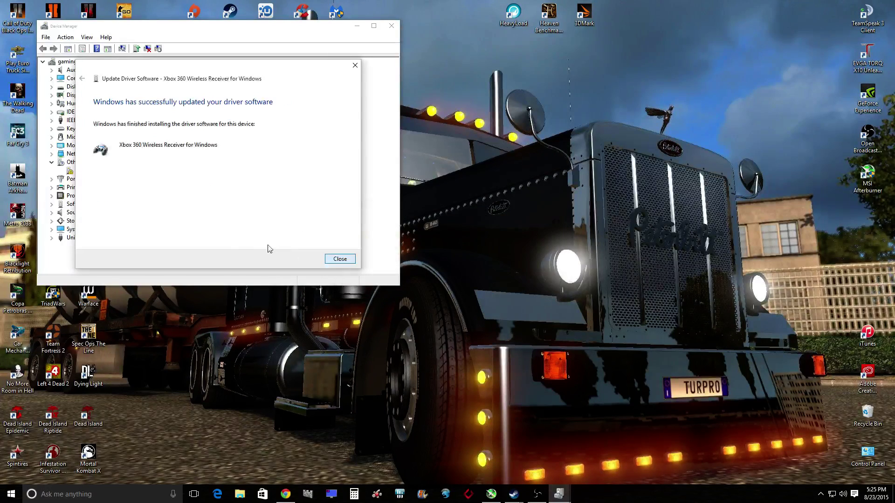
{"action": "left_click", "coordinate": [345, 262]}
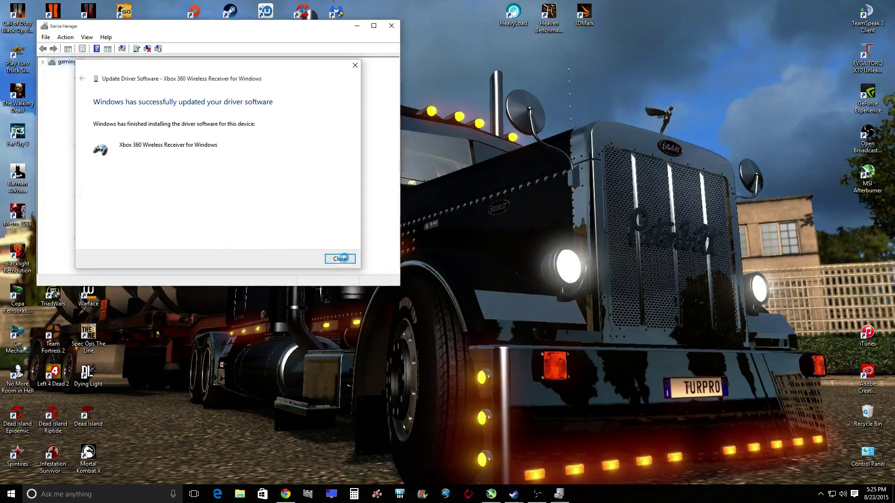
Close Device Manager, check the Device Setup progress, and launch Mortal Kombat X from the desktop.
{"action": "left_click", "coordinate": [392, 27]}
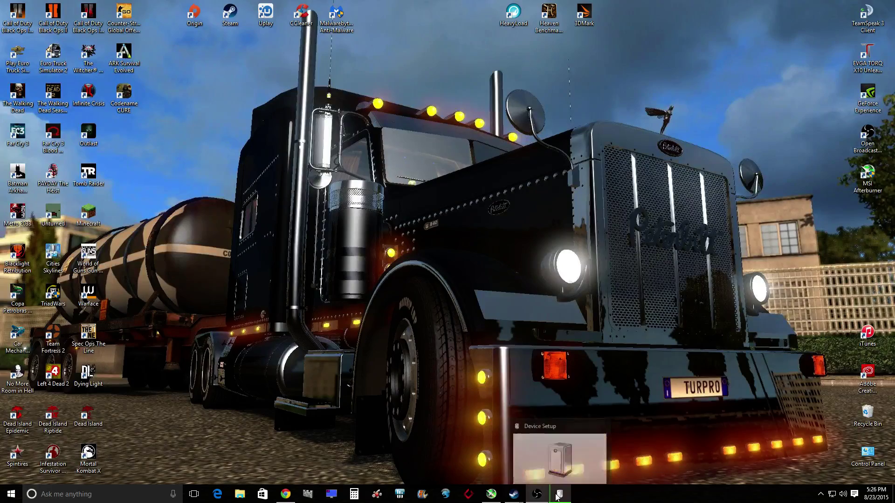
{"action": "left_click", "coordinate": [570, 445]}
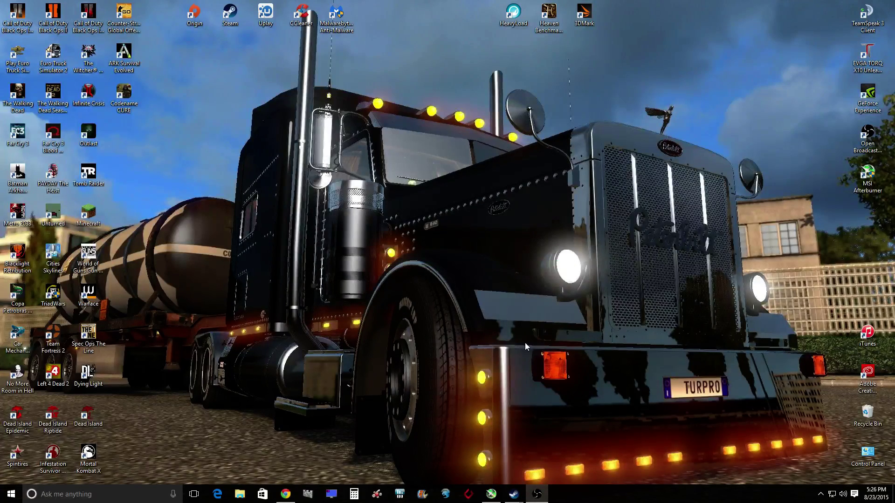
{"action": "double_click", "coordinate": [90, 459]}
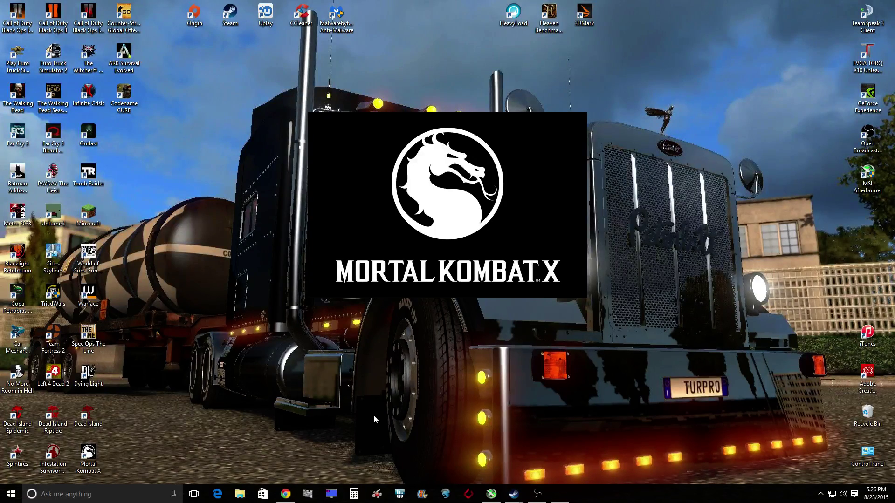
Open Task Manager, close the Steam Update News window, and deal with the Mortal Kombat X launch.
{"action": "right_click", "coordinate": [12, 494]}
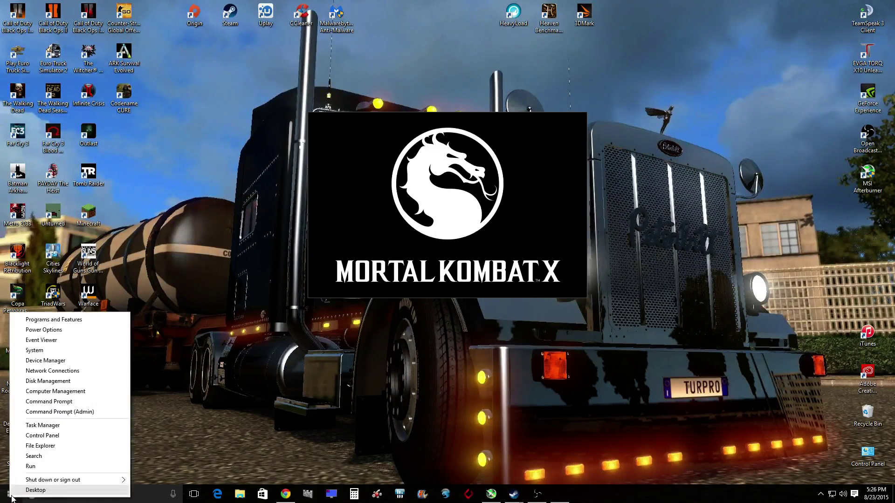
{"action": "left_click", "coordinate": [64, 425]}
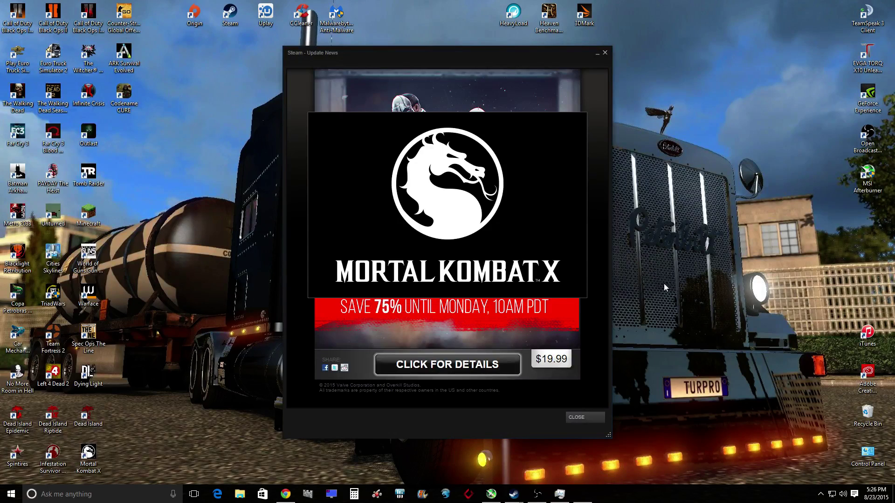
{"action": "left_click", "coordinate": [578, 417]}
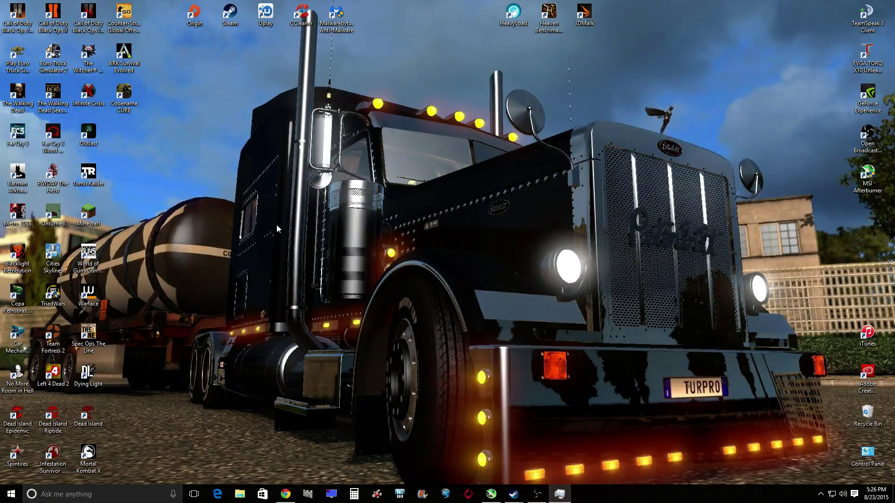
{"action": "double_click", "coordinate": [87, 452]}
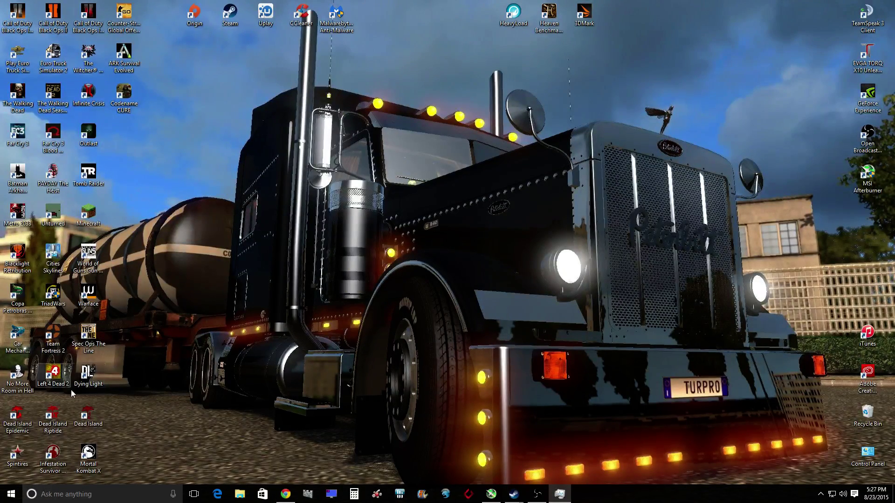
Launch Dead Island from its desktop icon and continue the saved game.
{"action": "double_click", "coordinate": [93, 414]}
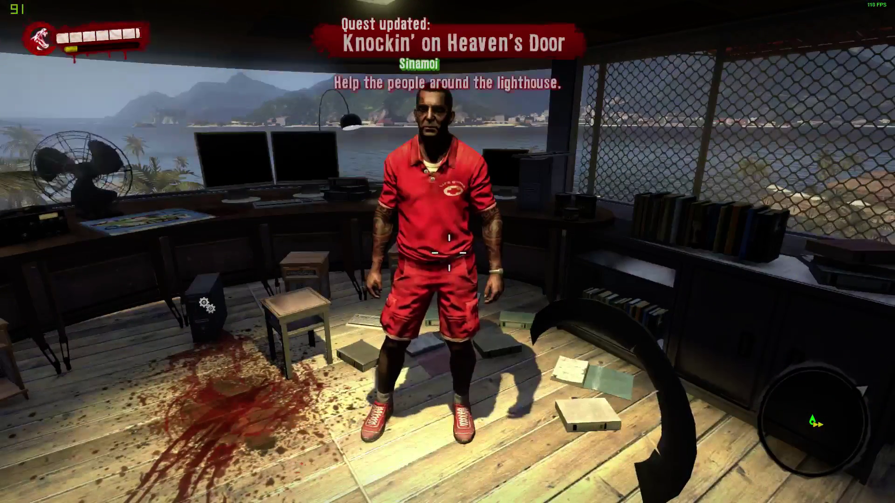
Walk to the desk, then set the Controls configuration to Xbox 360 Controller in Options.
{"action": "key", "text": "w"}
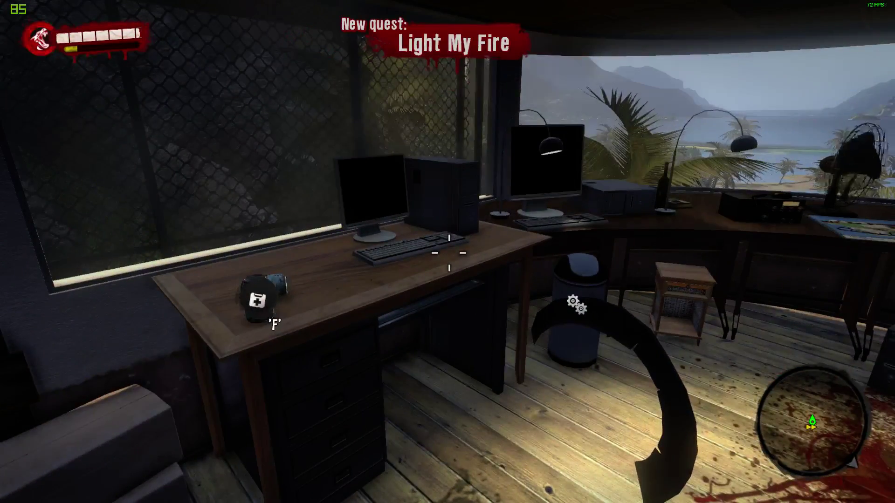
{"action": "key", "text": "Escape"}
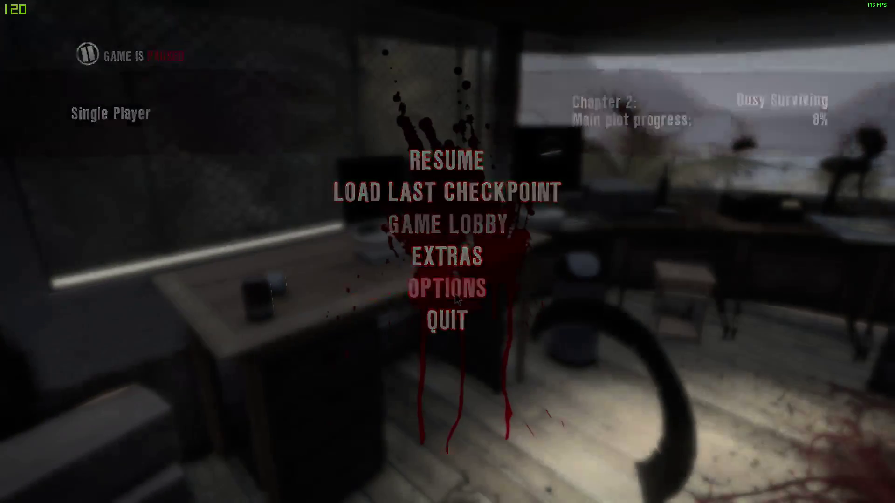
{"action": "left_click", "coordinate": [455, 288]}
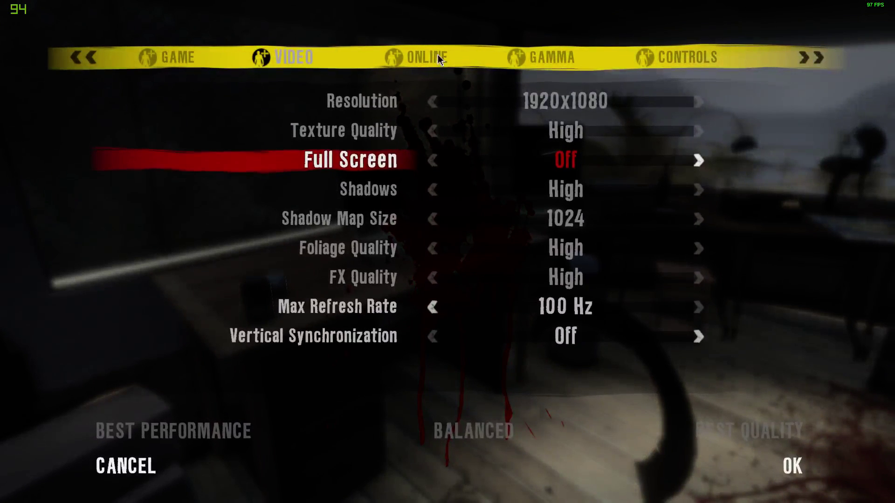
{"action": "left_click", "coordinate": [685, 57]}
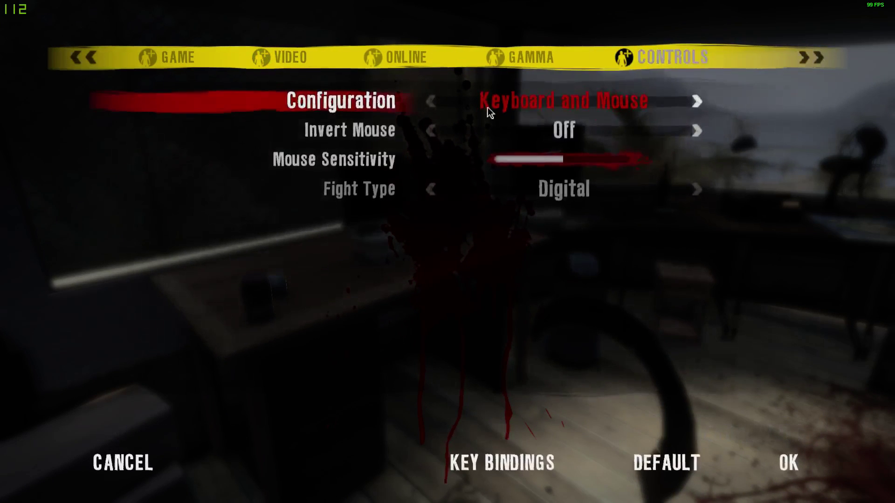
{"action": "left_click", "coordinate": [696, 106]}
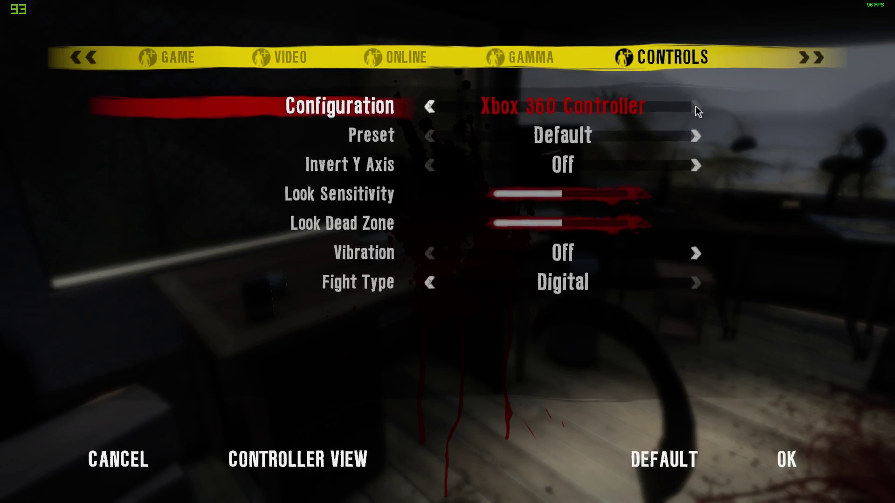
{"action": "left_click", "coordinate": [796, 465]}
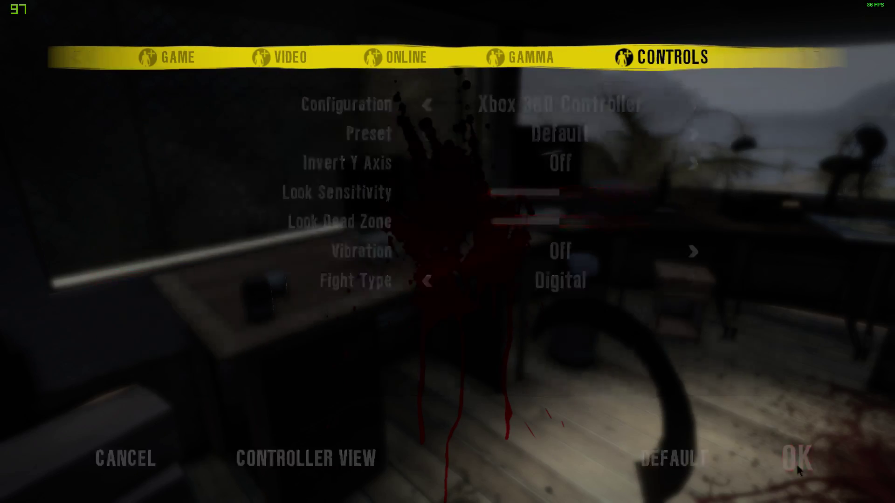
Resume, grab the energy drink, and sprint out of the lighthouse through the shed and alley.
{"action": "key", "text": "Escape"}
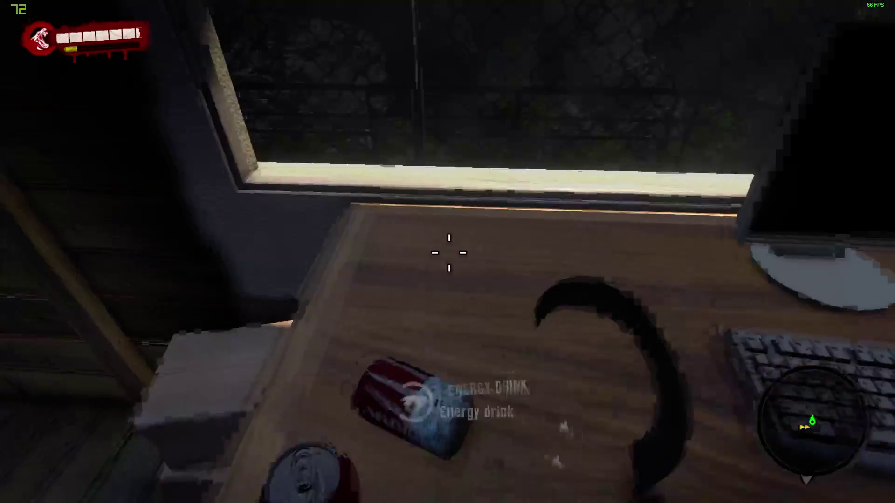
{"action": "key", "text": "e"}
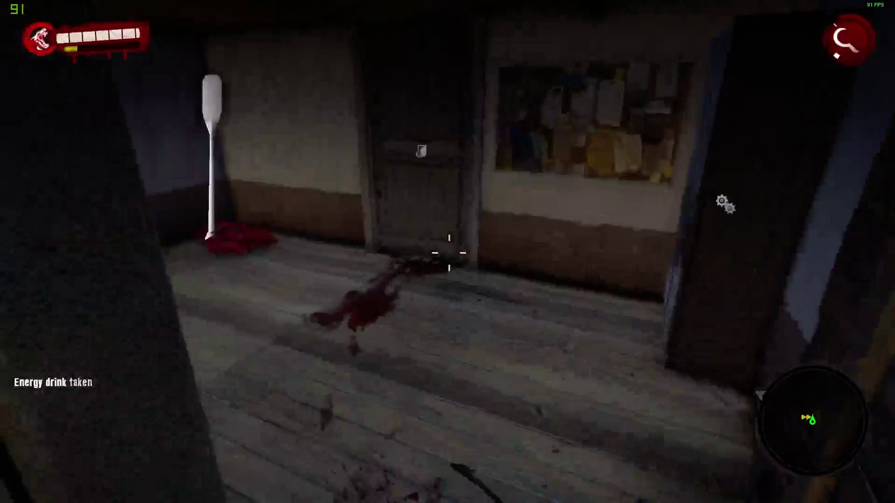
{"action": "key", "text": "w"}
{"action": "key", "text": "w"}
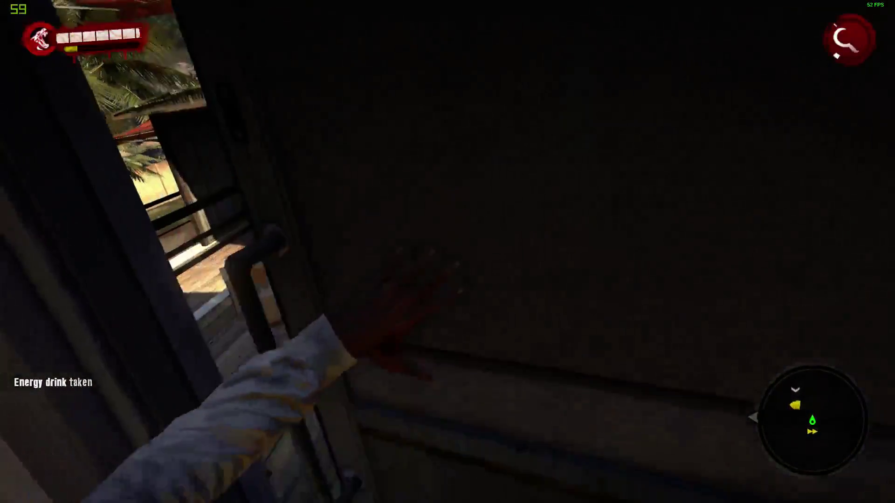
{"action": "key", "text": "shift"}
{"action": "key", "text": "w"}
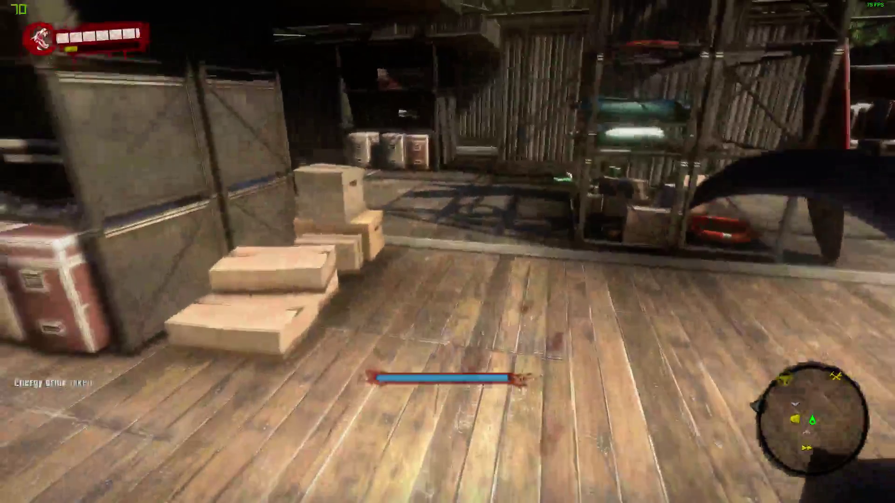
{"action": "key", "text": "w"}
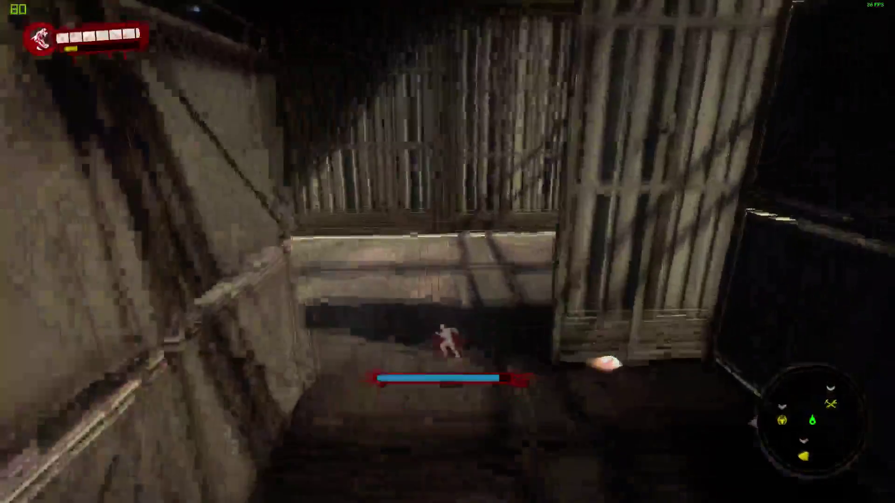
{"action": "key", "text": "w"}
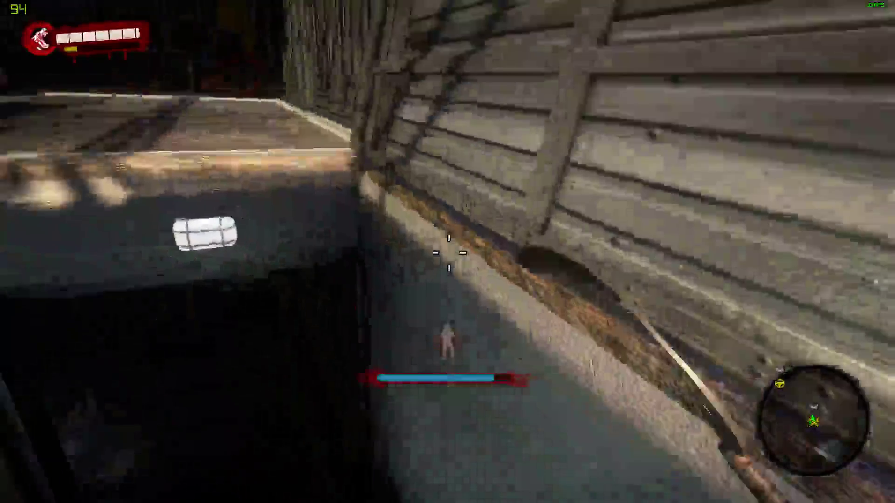
{"action": "key", "text": "w"}
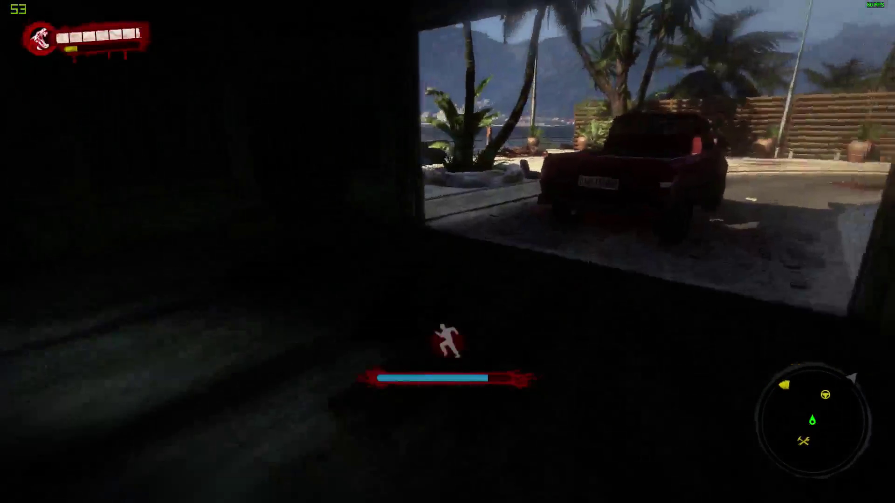
{"action": "key", "text": "w"}
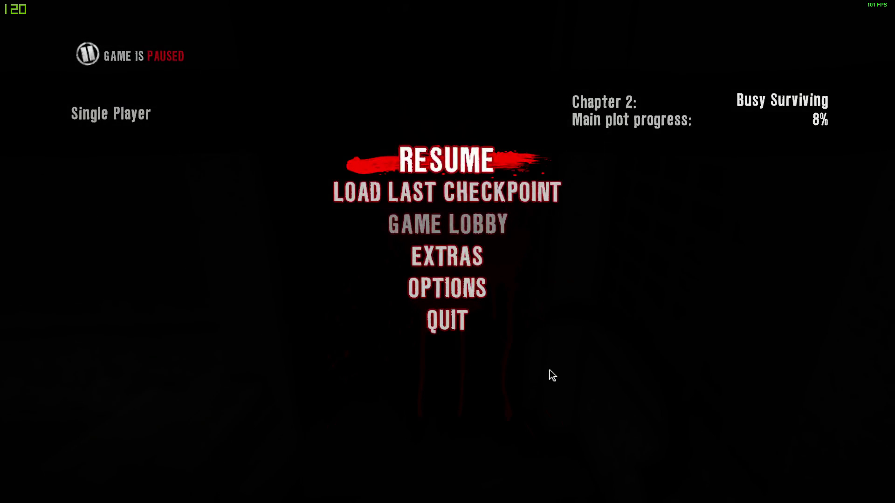
Choose Quit in the pause menu and confirm Yes to return to the main menu.
{"action": "key", "text": "Up"}
{"action": "key", "text": "Return"}
{"action": "key", "text": "Left"}
{"action": "key", "text": "Return"}
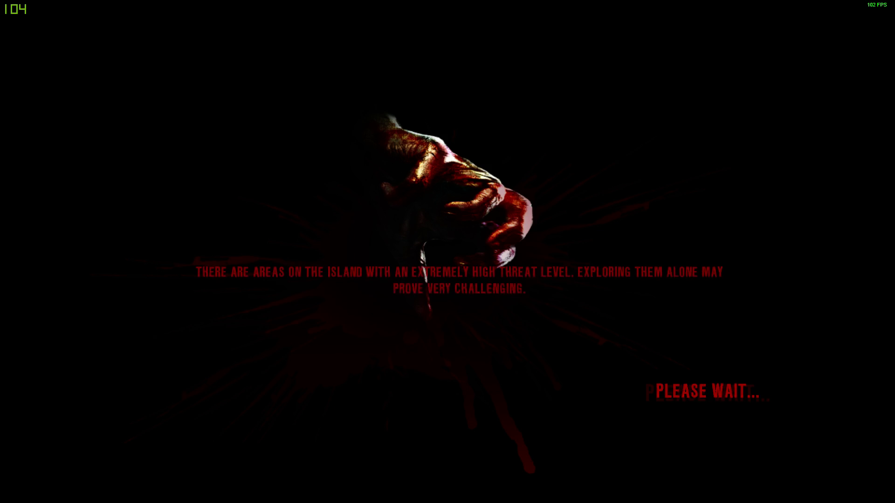